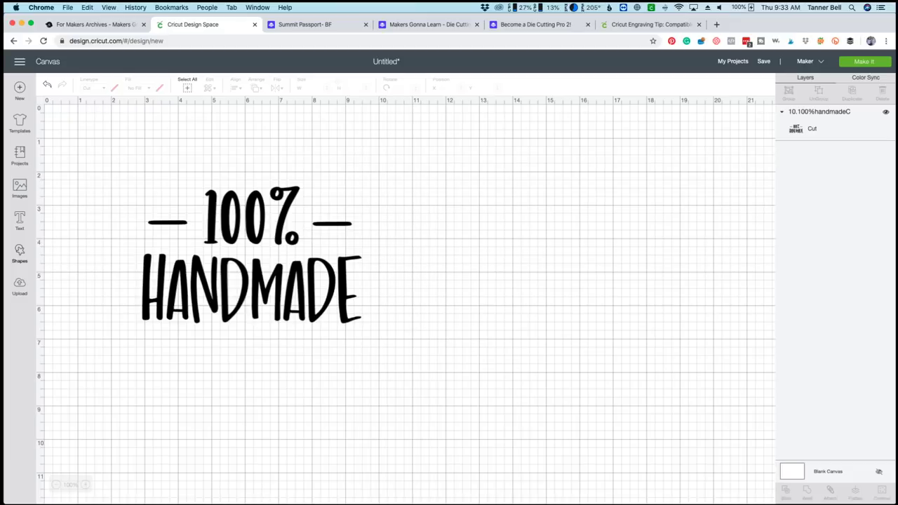
Add a square resized to 4.0 in wide to the right of the 100% HANDMADE design.
{"action": "left_click", "coordinate": [19, 254]}
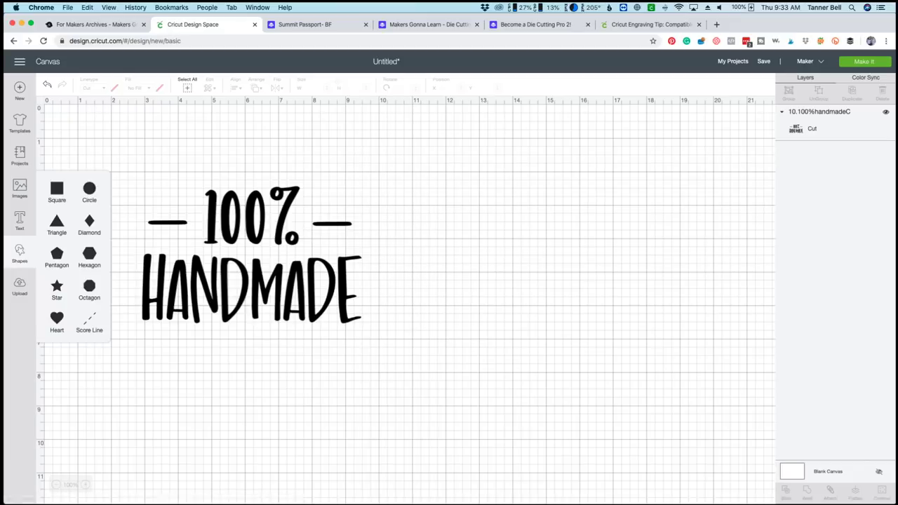
{"action": "left_click", "coordinate": [57, 188]}
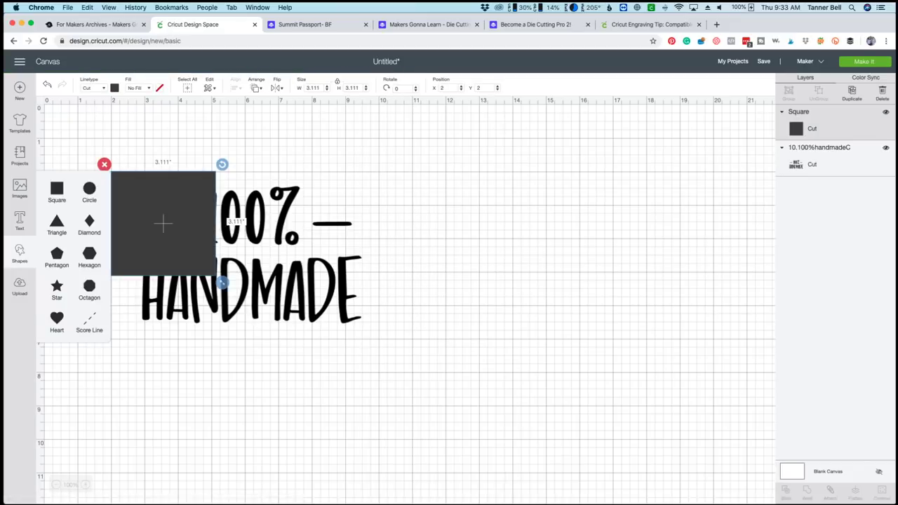
{"action": "left_click_drag", "start_coordinate": [162, 223], "coordinate": [551, 224]}
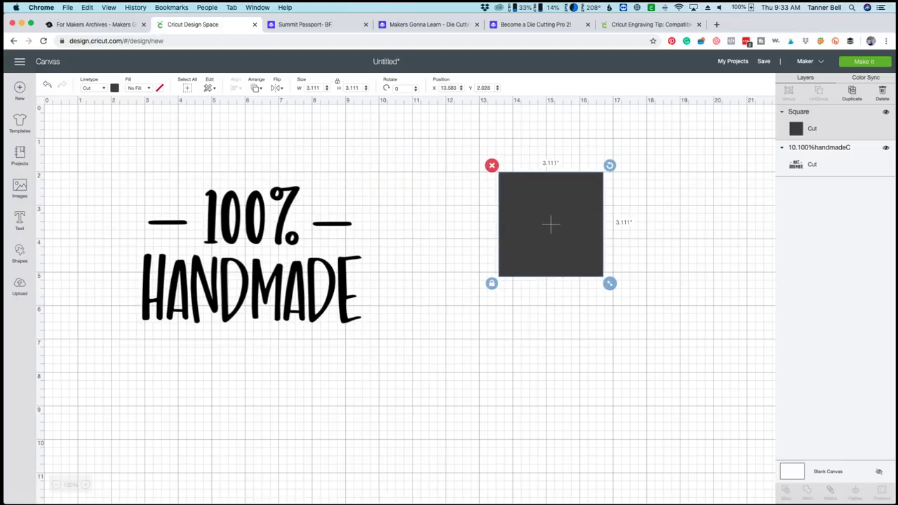
{"action": "key", "text": "Tab"}
{"action": "type", "text": "4.0"}
{"action": "key", "text": "Return"}
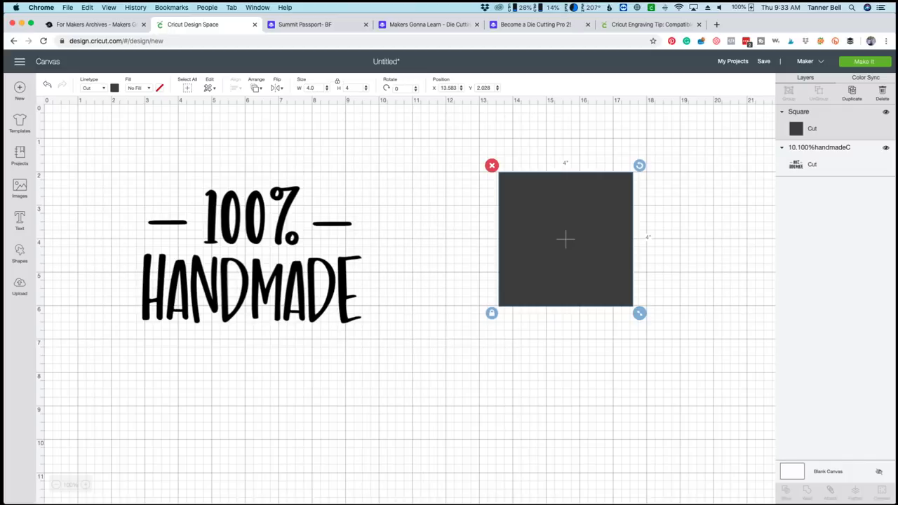
{"action": "left_click_drag", "start_coordinate": [565, 240], "coordinate": [538, 254]}
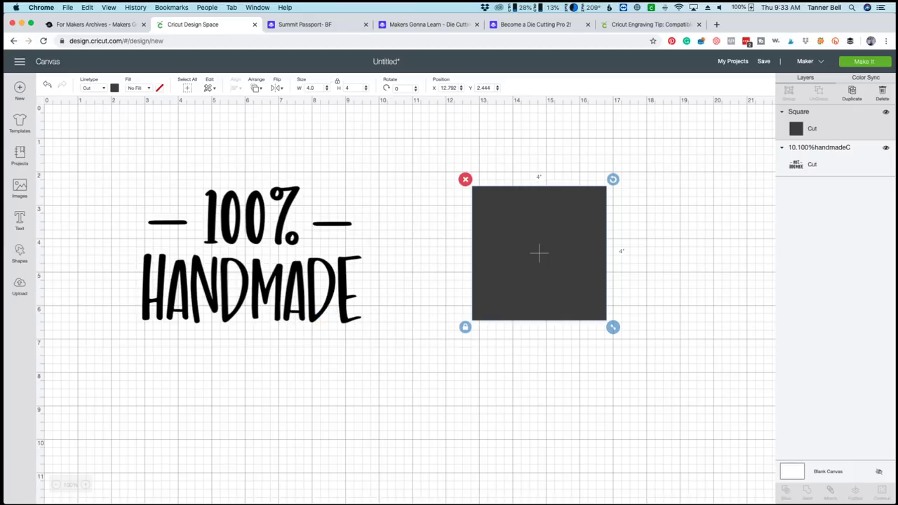
Send the square to the back, then select the 100% HANDMADE image.
{"action": "left_click", "coordinate": [256, 88]}
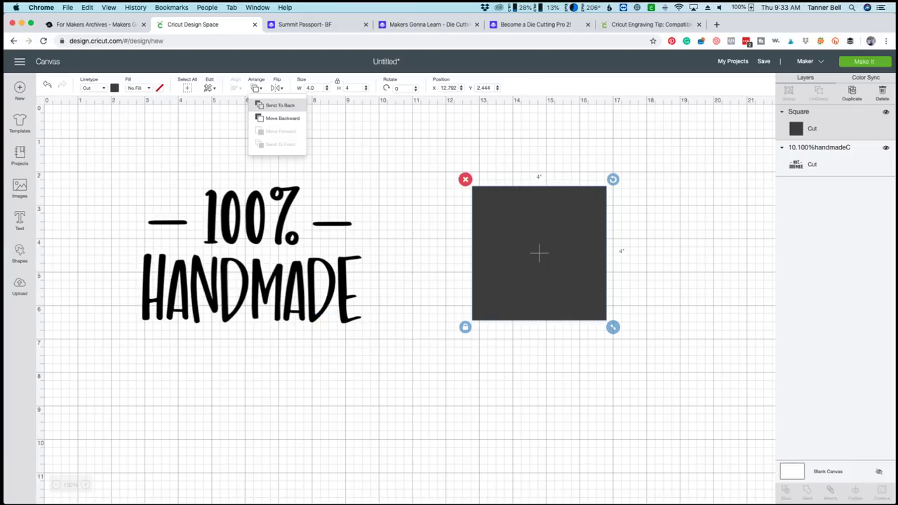
{"action": "left_click", "coordinate": [279, 105]}
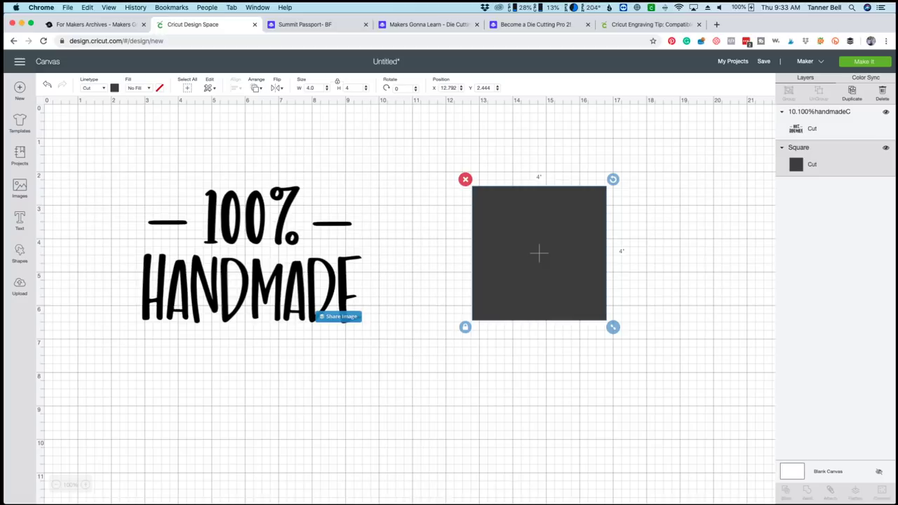
{"action": "left_click", "coordinate": [253, 280]}
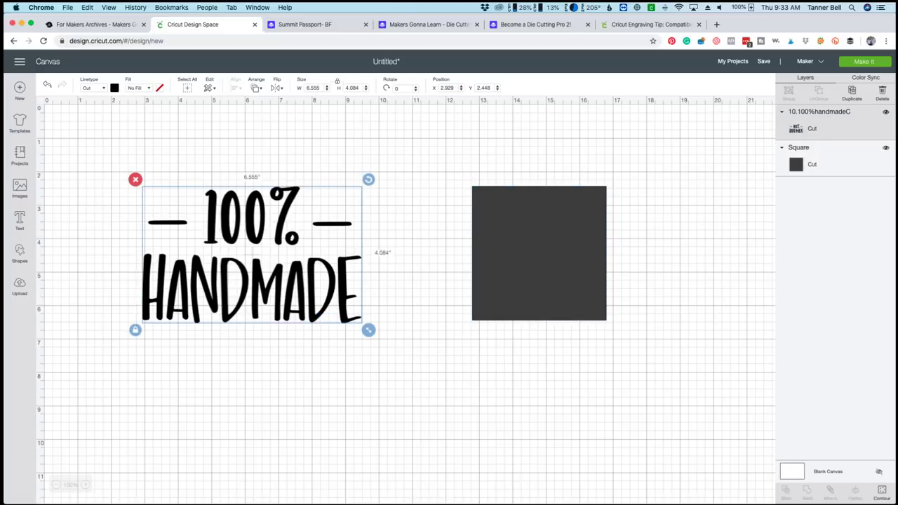
Recolour the 100% HANDMADE image dark grey and nudge it slightly right.
{"action": "left_click", "coordinate": [114, 87]}
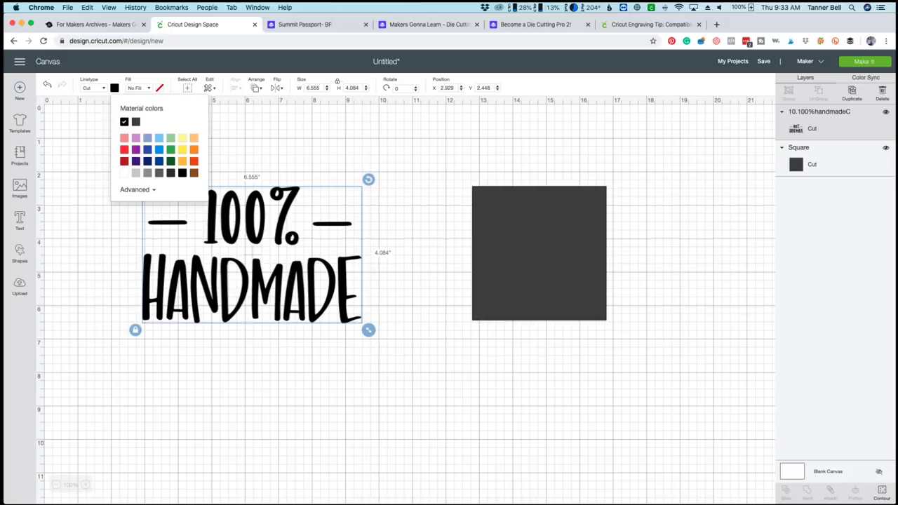
{"action": "left_click", "coordinate": [135, 121]}
{"action": "left_click_drag", "start_coordinate": [253, 280], "coordinate": [271, 283]}
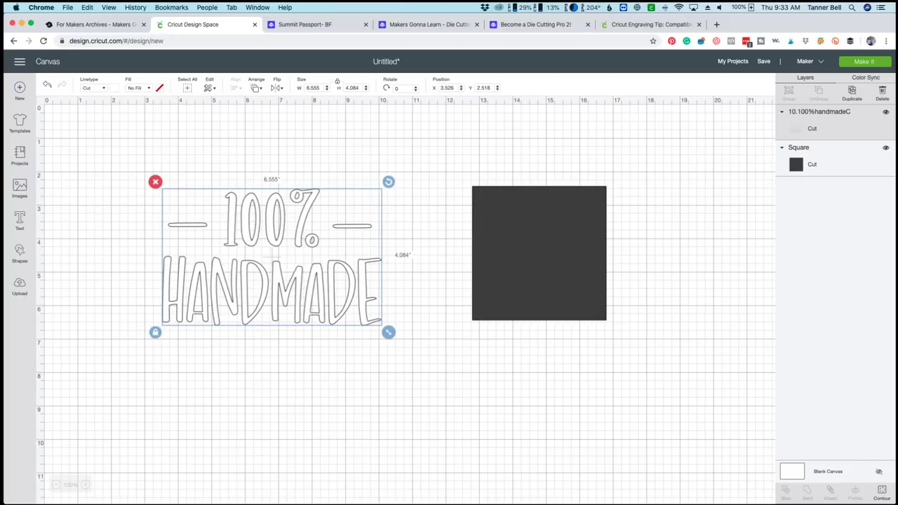
Shrink the image to 3.625 × 2.258 in, centre it on the square, and select both.
{"action": "left_click_drag", "start_coordinate": [538, 253], "coordinate": [268, 256]}
{"action": "left_click", "coordinate": [347, 318], "text": "shift"}
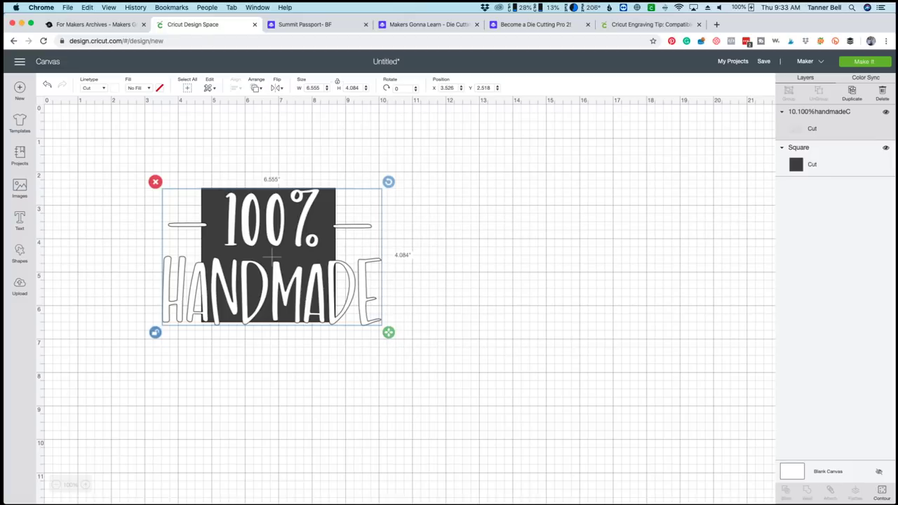
{"action": "left_click_drag", "start_coordinate": [388, 332], "coordinate": [324, 288]}
{"action": "left_click_drag", "start_coordinate": [259, 240], "coordinate": [267, 258]}
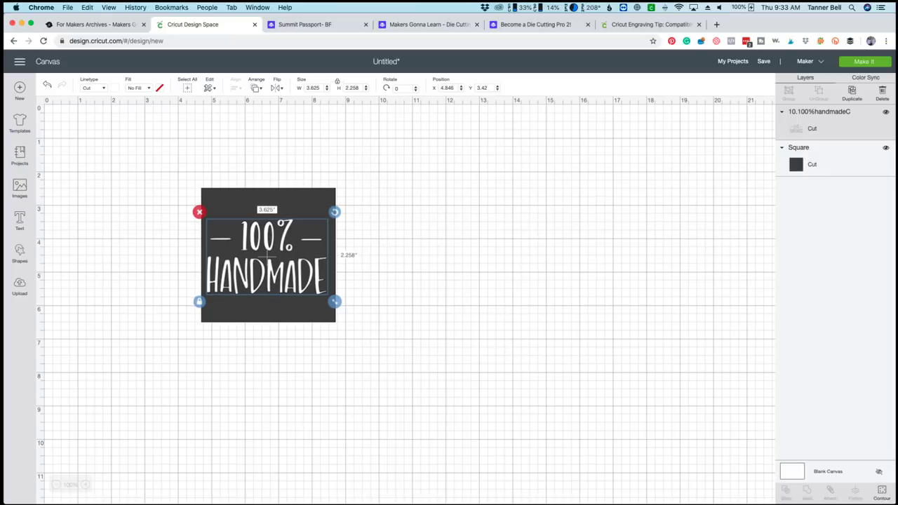
{"action": "left_click_drag", "start_coordinate": [268, 257], "coordinate": [269, 256]}
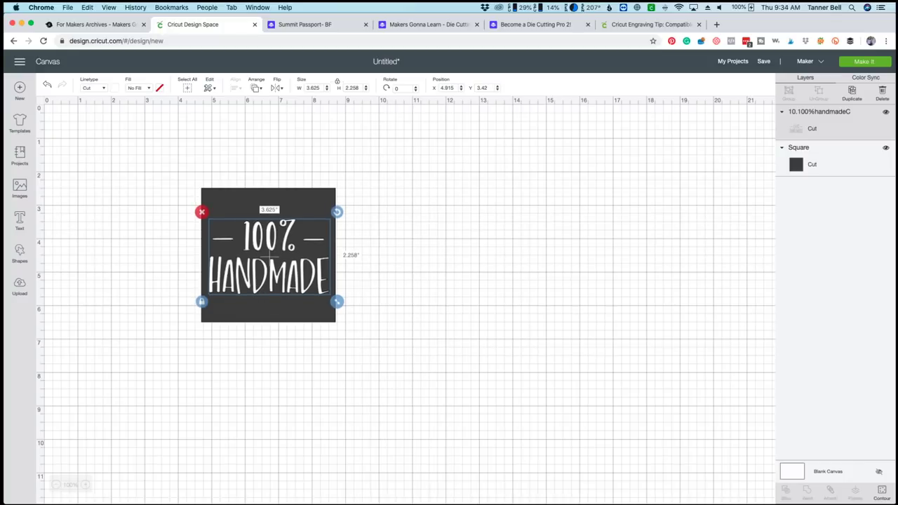
{"action": "left_click_drag", "start_coordinate": [391, 147], "coordinate": [151, 336]}
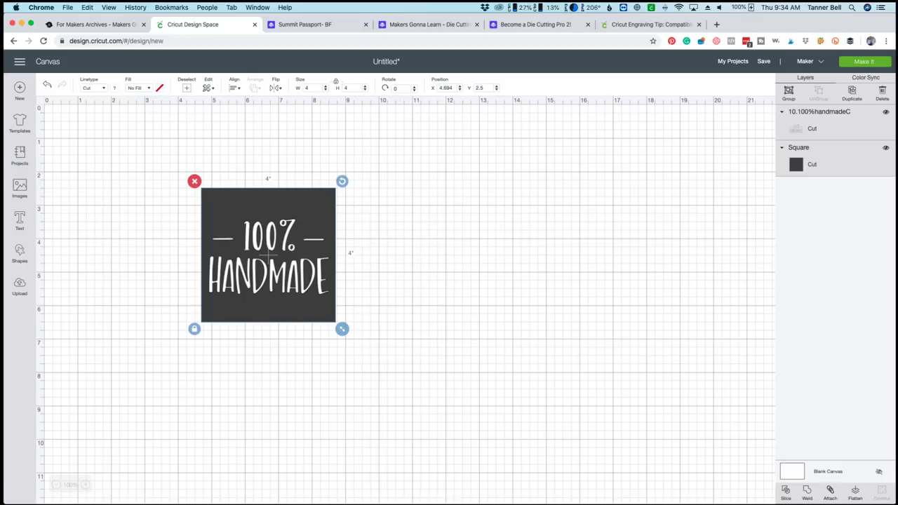
Delete the dark square, reposition the 100% HANDMADE outline, and go to the mat preview.
{"action": "left_click_drag", "start_coordinate": [270, 256], "coordinate": [181, 257]}
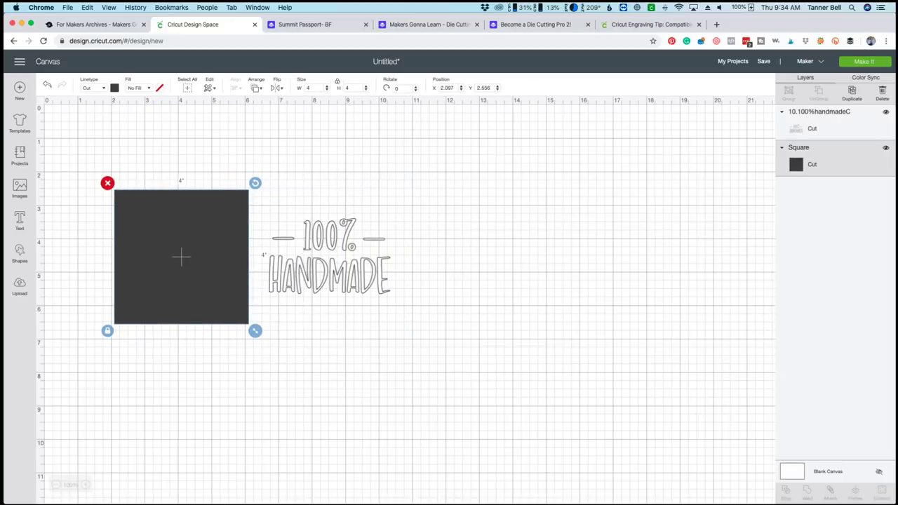
{"action": "key", "text": "Delete"}
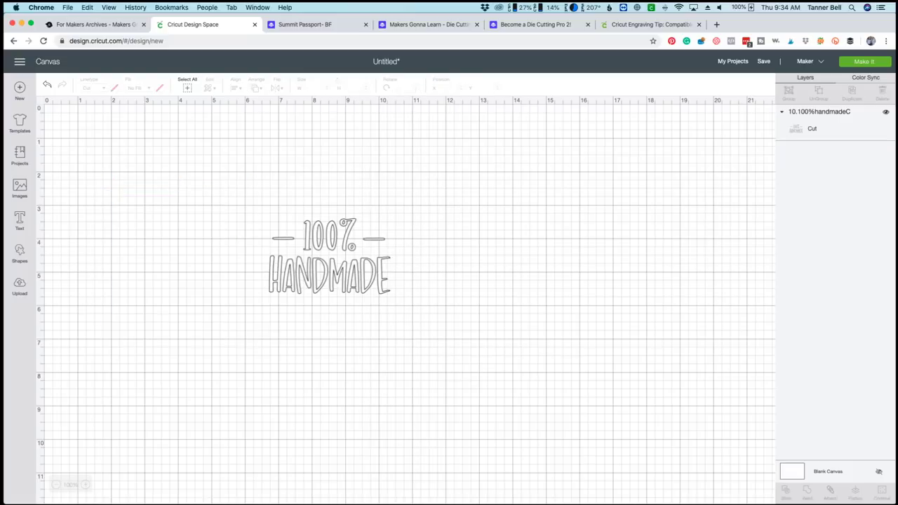
{"action": "left_click_drag", "start_coordinate": [330, 253], "coordinate": [332, 264]}
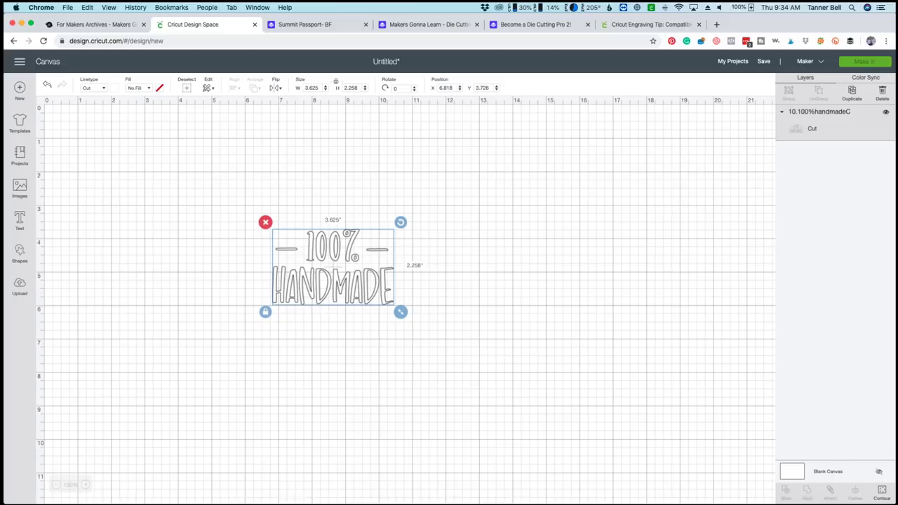
{"action": "left_click", "coordinate": [865, 61]}
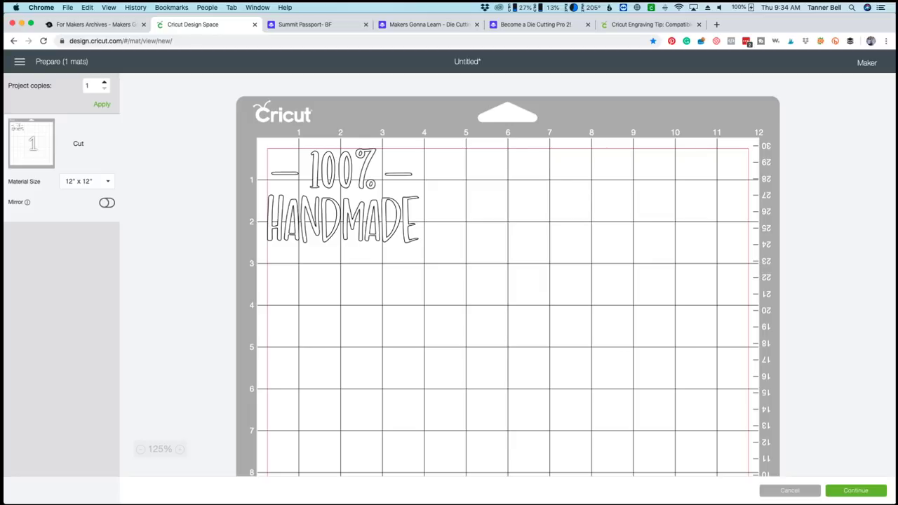
Drag the 100% HANDMADE design down and right toward the middle of the 12 × 12 mat.
{"action": "left_click_drag", "start_coordinate": [343, 196], "coordinate": [376, 231]}
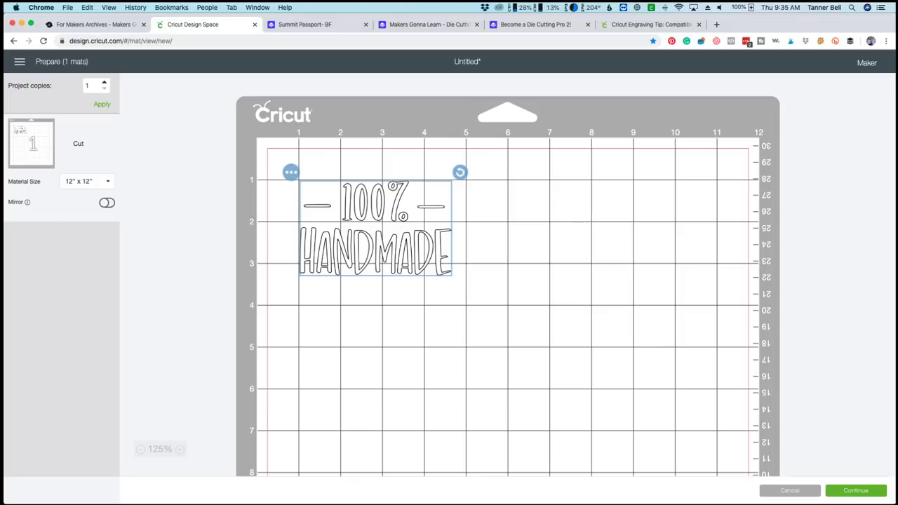
{"action": "left_click_drag", "start_coordinate": [375, 228], "coordinate": [386, 269]}
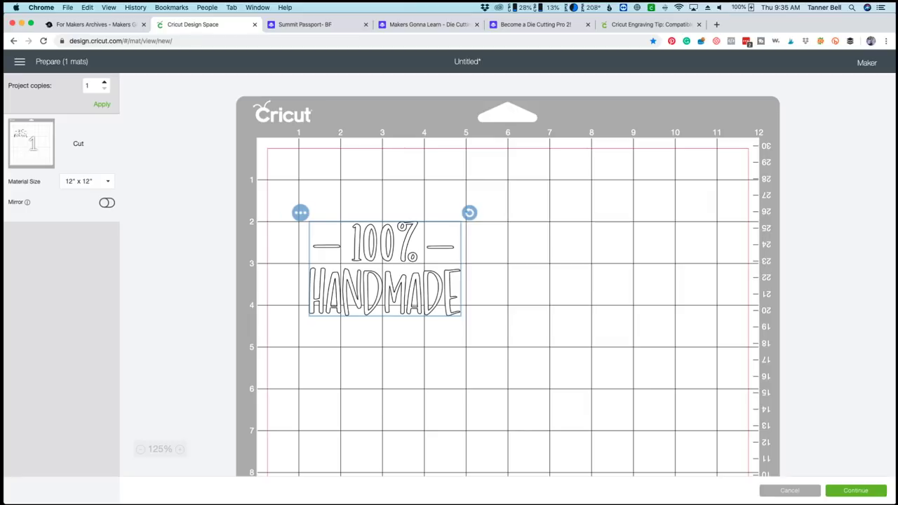
{"action": "left_click_drag", "start_coordinate": [385, 269], "coordinate": [385, 265]}
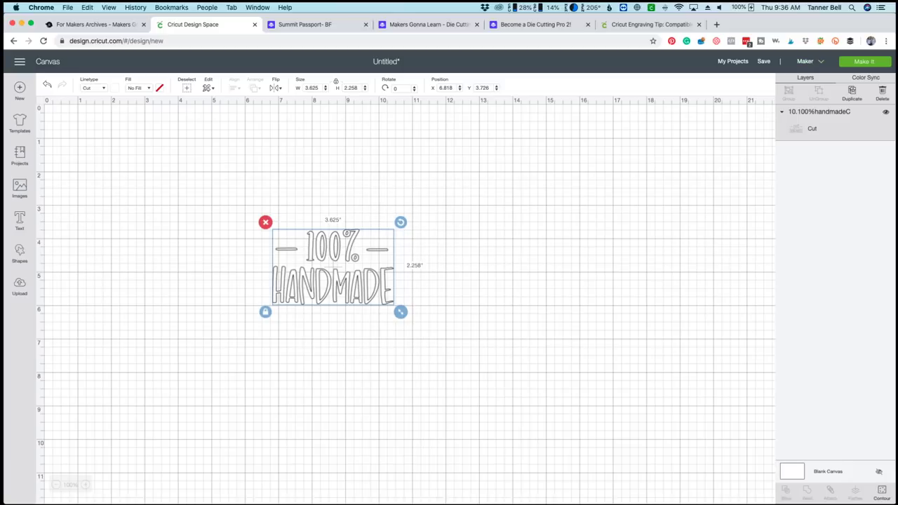
Change the design's Linetype from Cut to Engrave and continue to the mat preview.
{"action": "left_click", "coordinate": [94, 88]}
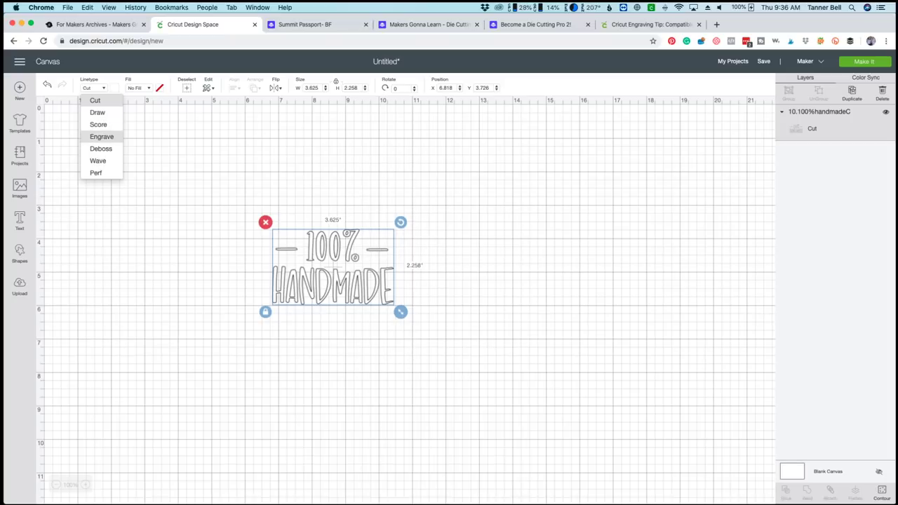
{"action": "left_click", "coordinate": [101, 136]}
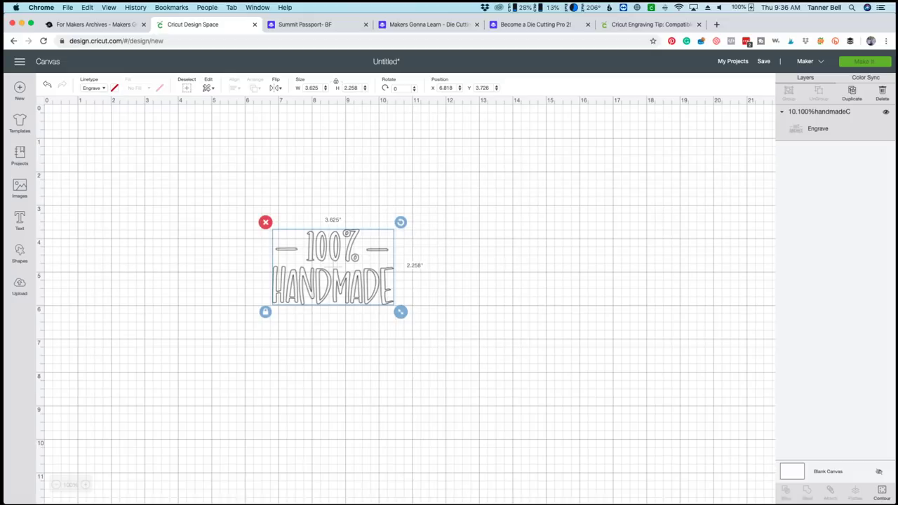
{"action": "left_click", "coordinate": [866, 61]}
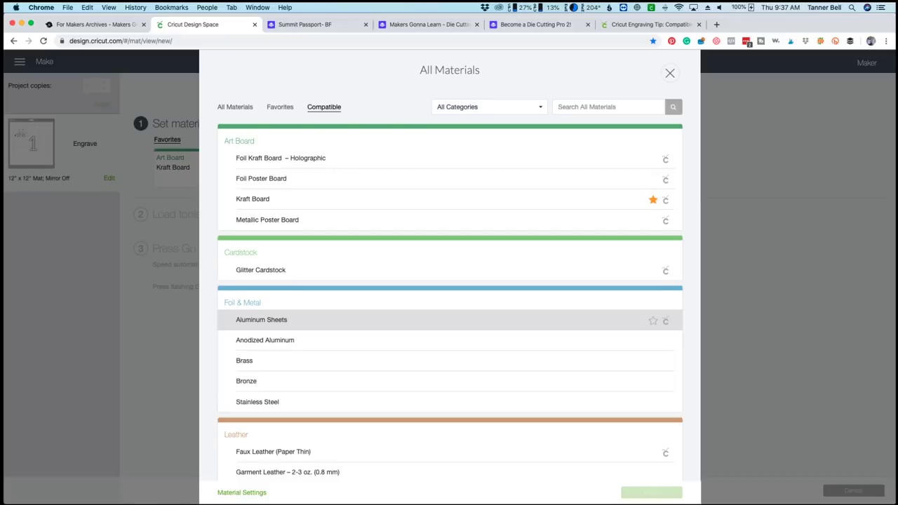
Choose Aluminum Sheets under Foil & Metal as the material and confirm.
{"action": "left_click", "coordinate": [261, 320]}
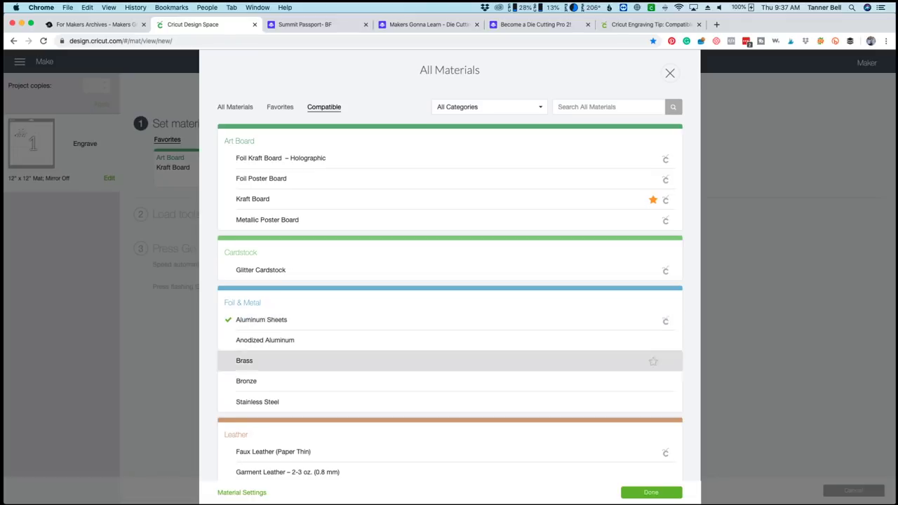
{"action": "left_click", "coordinate": [651, 492]}
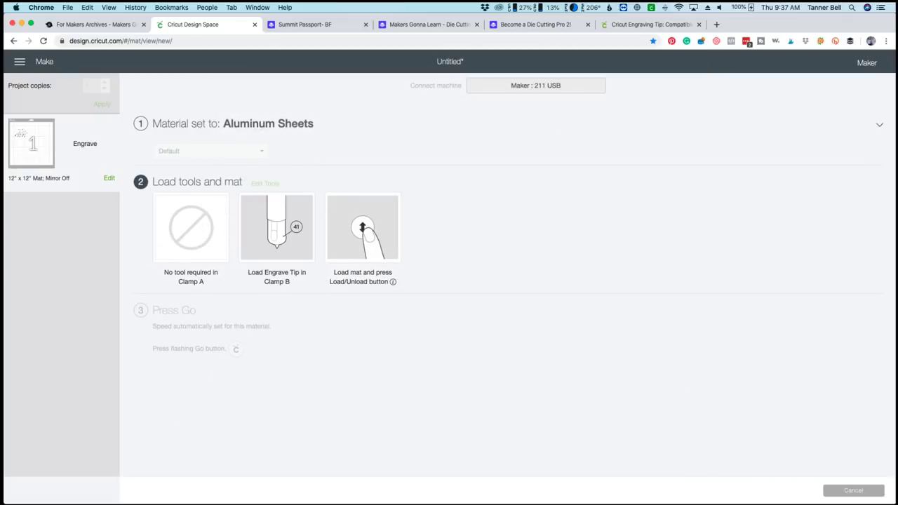